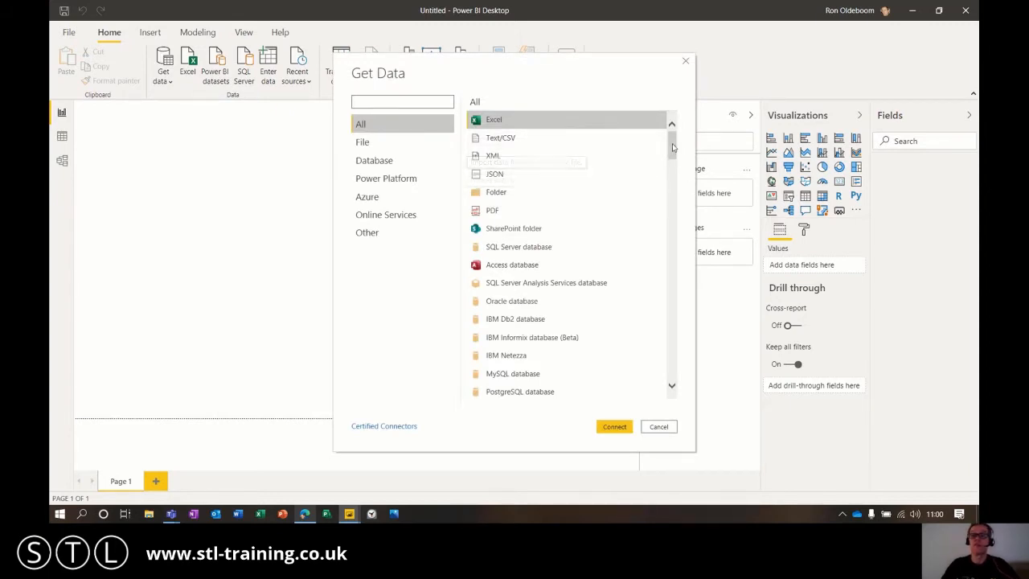
Step: Load T_Categories, T_Customers, T_Employees, T_OrderDetails, T_Orders and T_Products from the Excel workbook Modified BInwind All.xlsx
{"action": "mouse_move", "coordinate": [667, 146]}
{"action": "left_mouse_down"}
{"action": "mouse_move", "coordinate": [672, 360]}
{"action": "mouse_move", "coordinate": [671, 132]}
{"action": "left_mouse_up"}
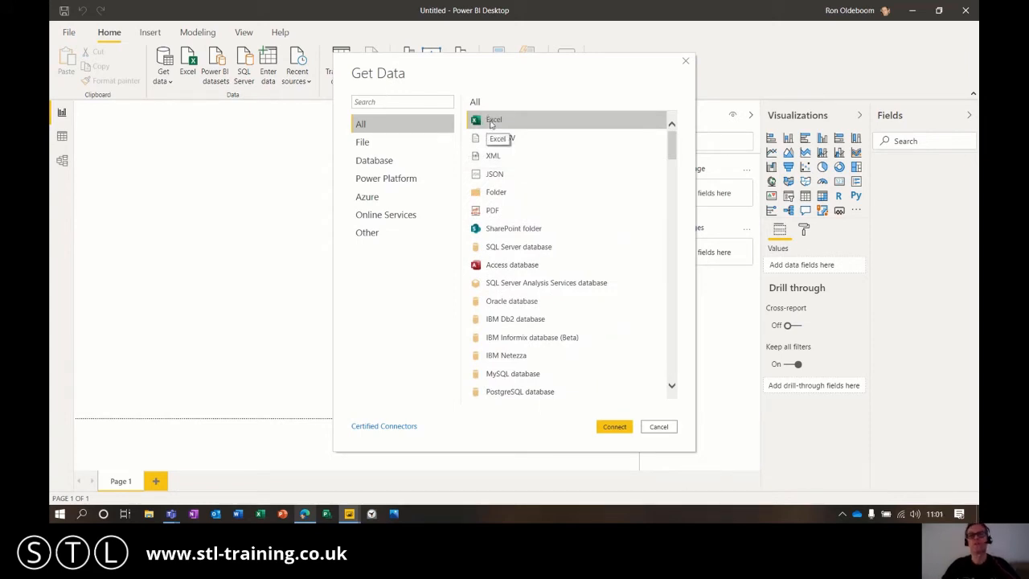
{"action": "left_click", "coordinate": [614, 427]}
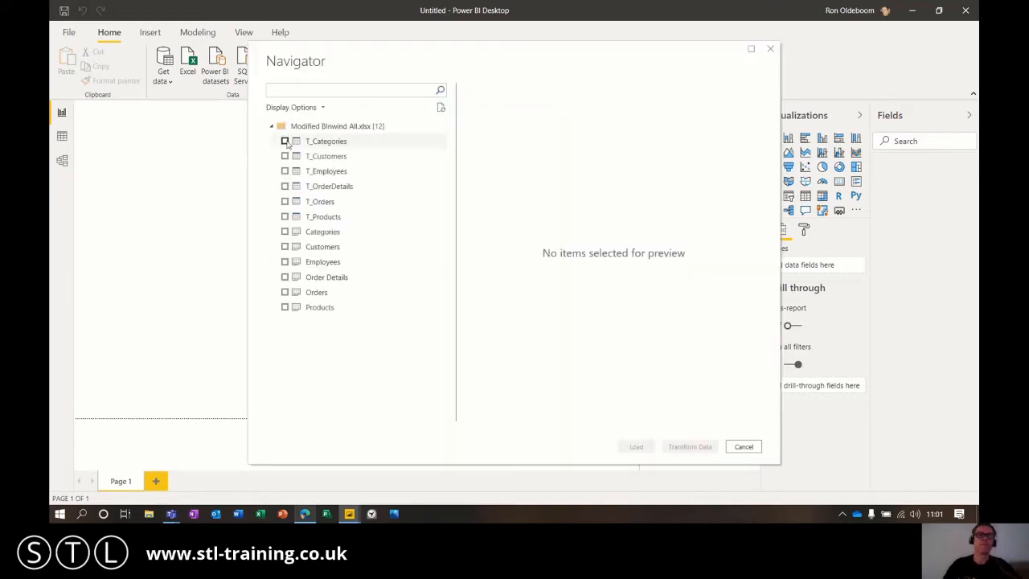
{"action": "left_click", "coordinate": [285, 141]}
{"action": "left_click", "coordinate": [284, 156]}
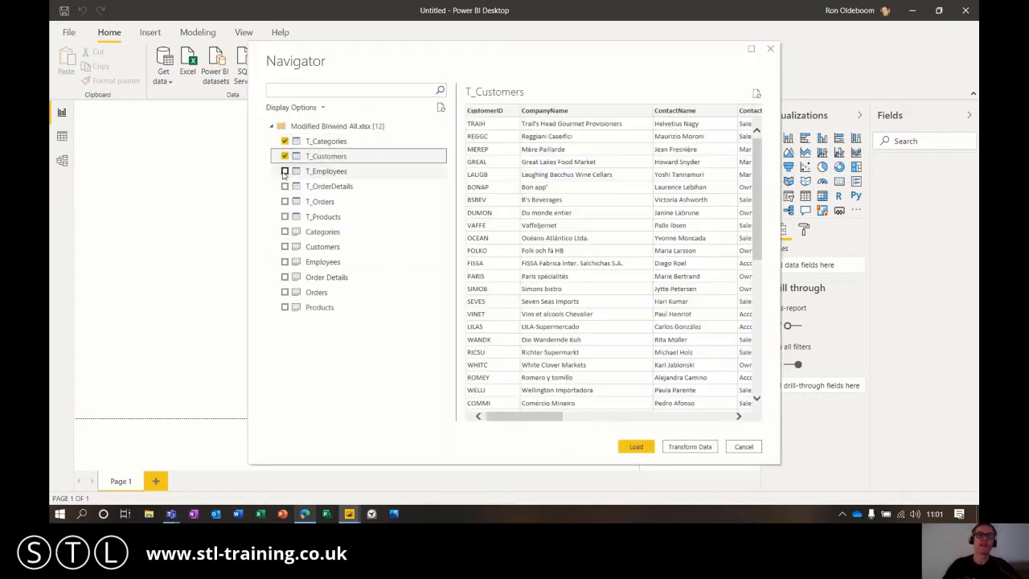
{"action": "left_click", "coordinate": [284, 171]}
{"action": "left_click", "coordinate": [285, 186]}
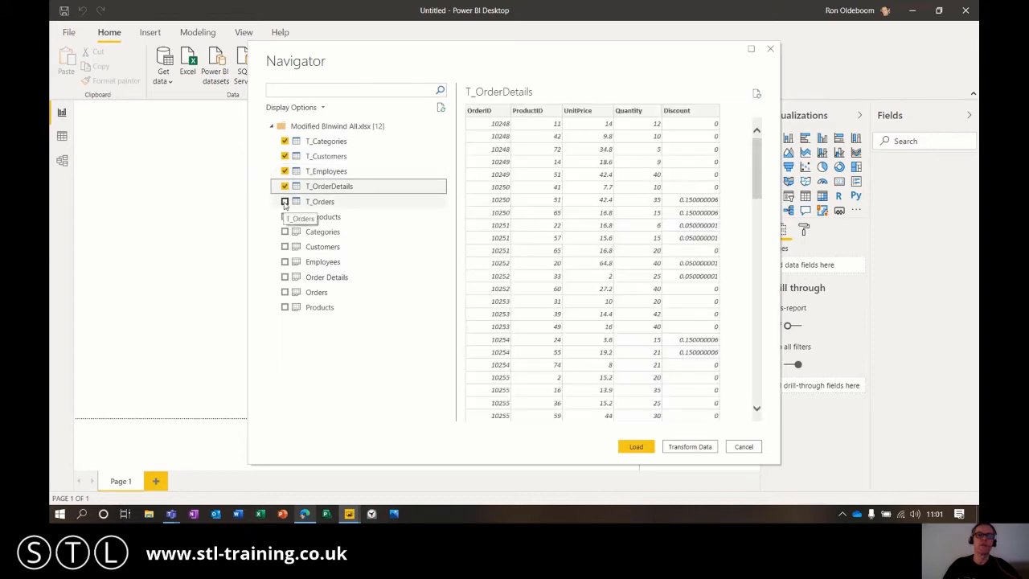
{"action": "left_click", "coordinate": [285, 202]}
{"action": "left_click", "coordinate": [285, 217]}
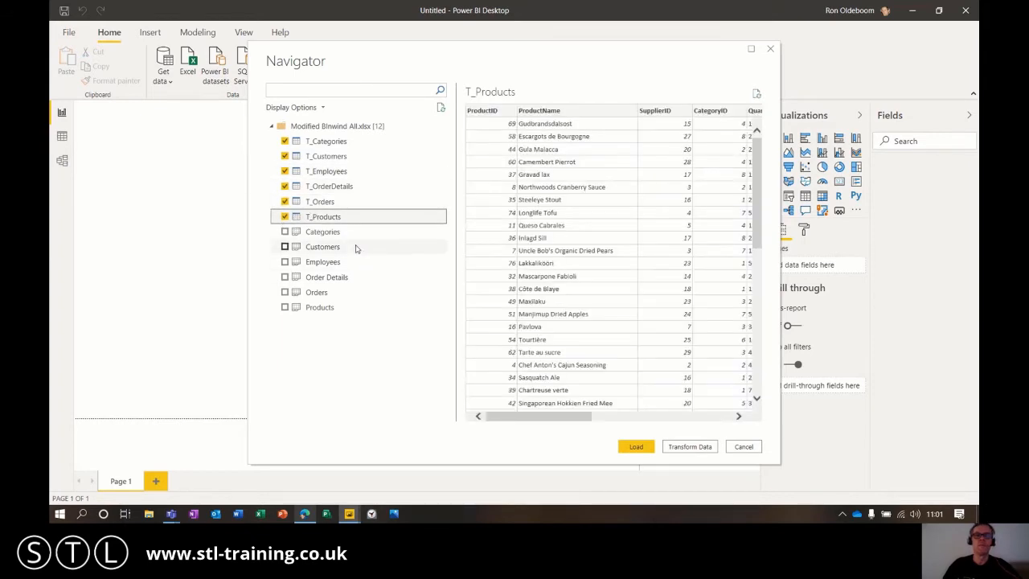
{"action": "left_click", "coordinate": [636, 447]}
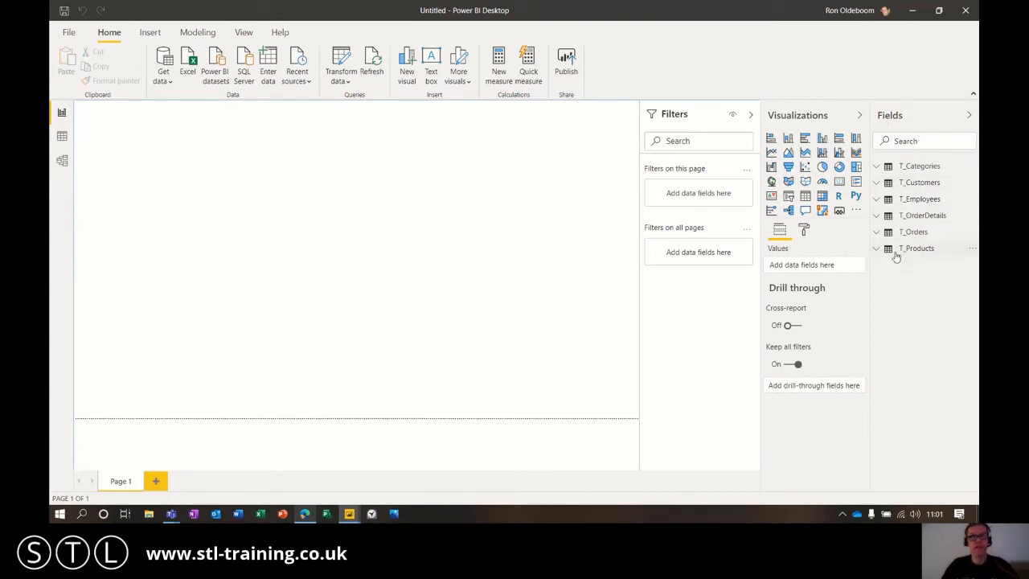
Step: Collapse the Filters pane and examine the report view, the T_Customers data and the table relationships
{"action": "left_click", "coordinate": [750, 115]}
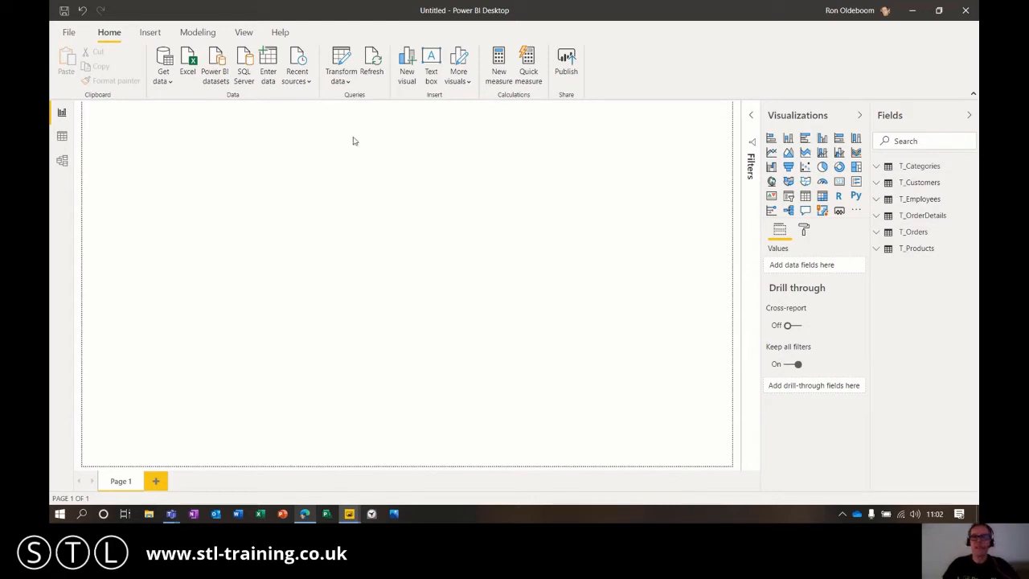
{"action": "left_click", "coordinate": [61, 114]}
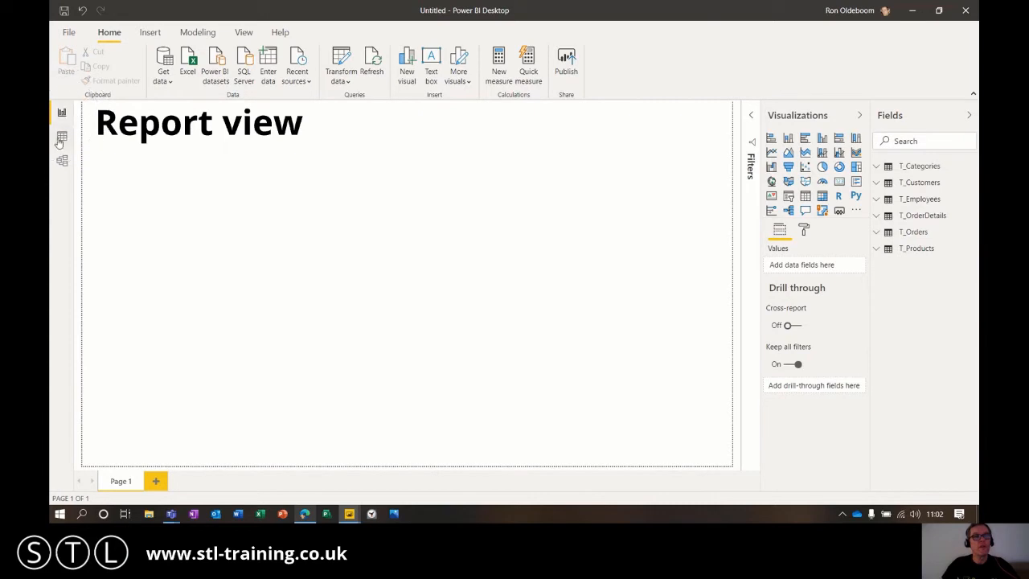
{"action": "left_click", "coordinate": [60, 140]}
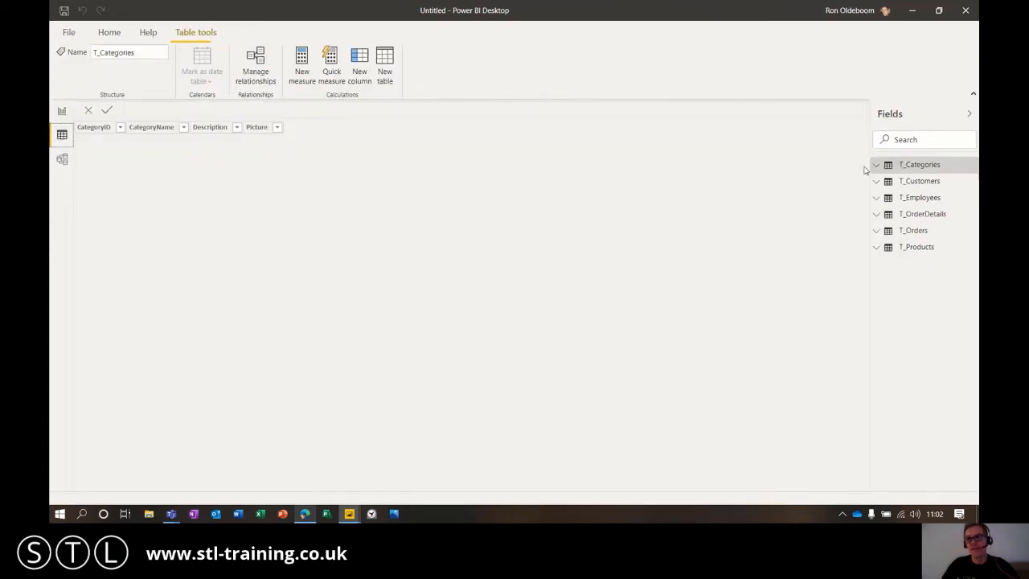
{"action": "left_click", "coordinate": [920, 182]}
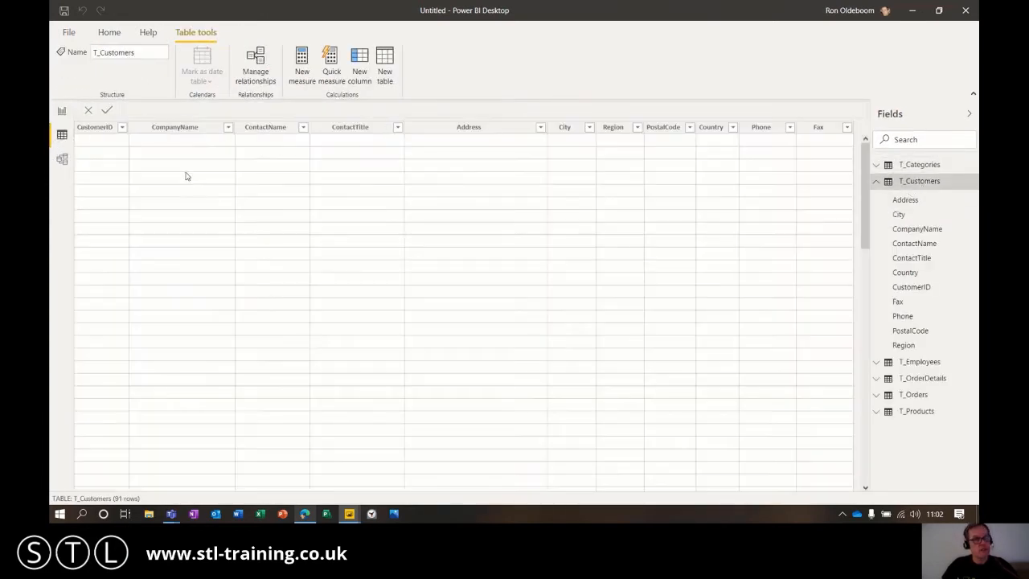
{"action": "left_click", "coordinate": [61, 159]}
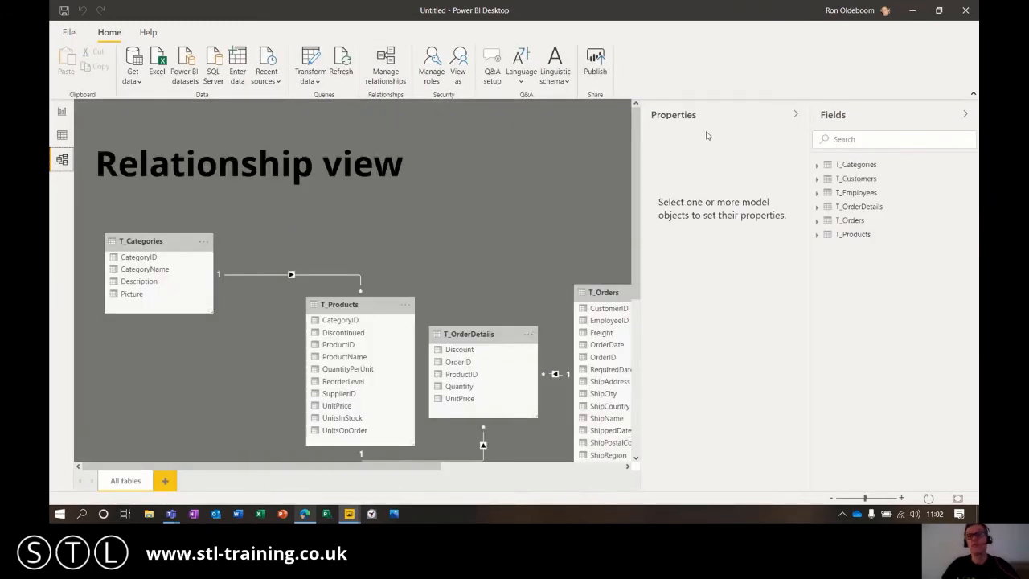
{"action": "left_click", "coordinate": [795, 115]}
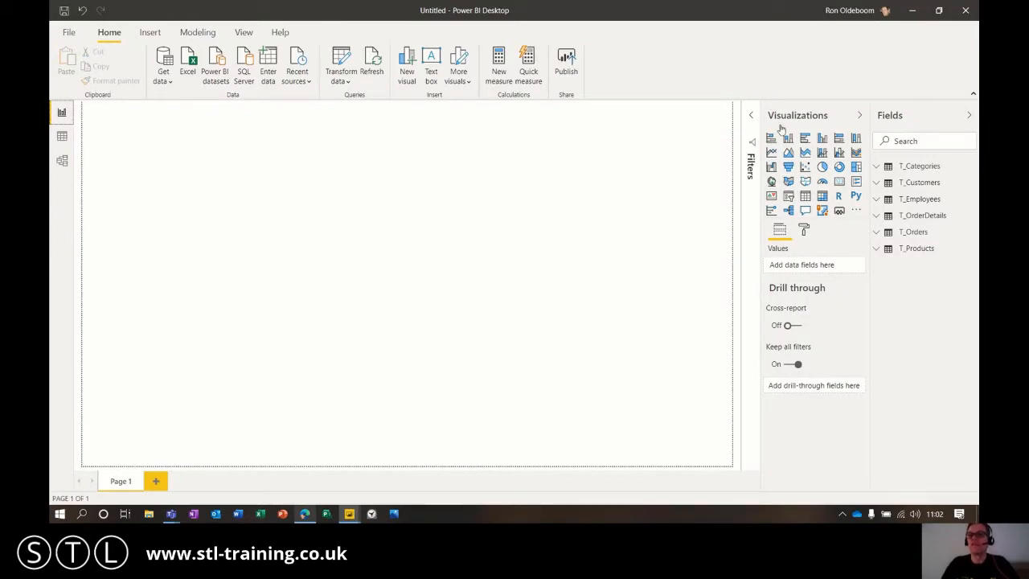
Step: Add a map visual to the report page with Country from T_Customers as its location
{"action": "left_click", "coordinate": [771, 182]}
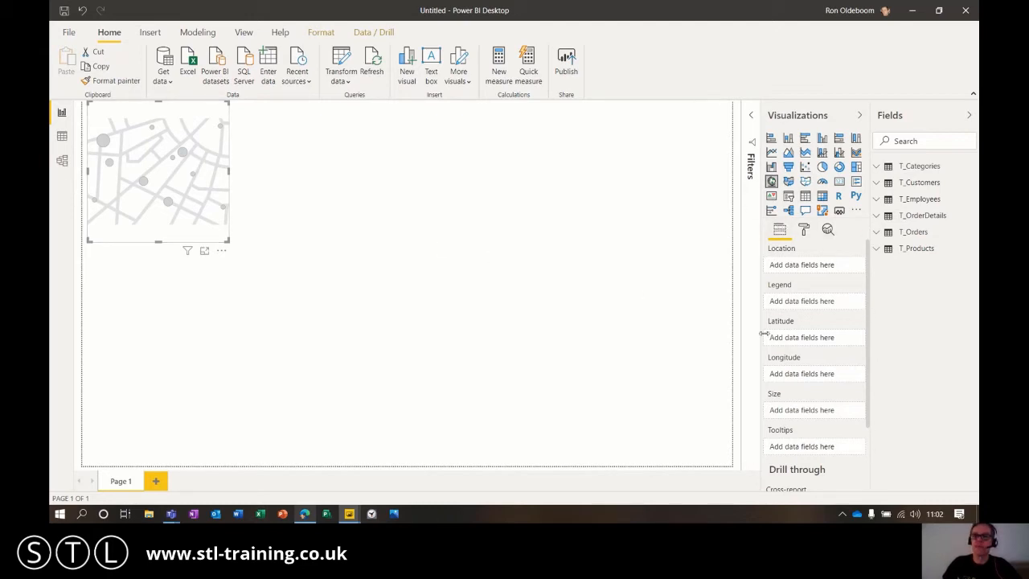
{"action": "left_click", "coordinate": [876, 183]}
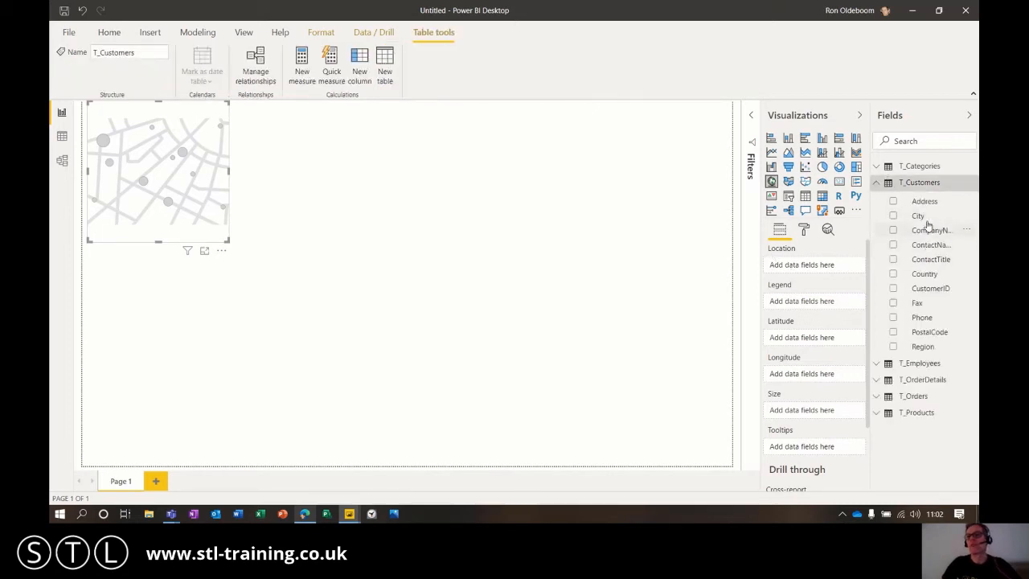
{"action": "left_click_drag", "start_coordinate": [931, 277], "coordinate": [826, 268]}
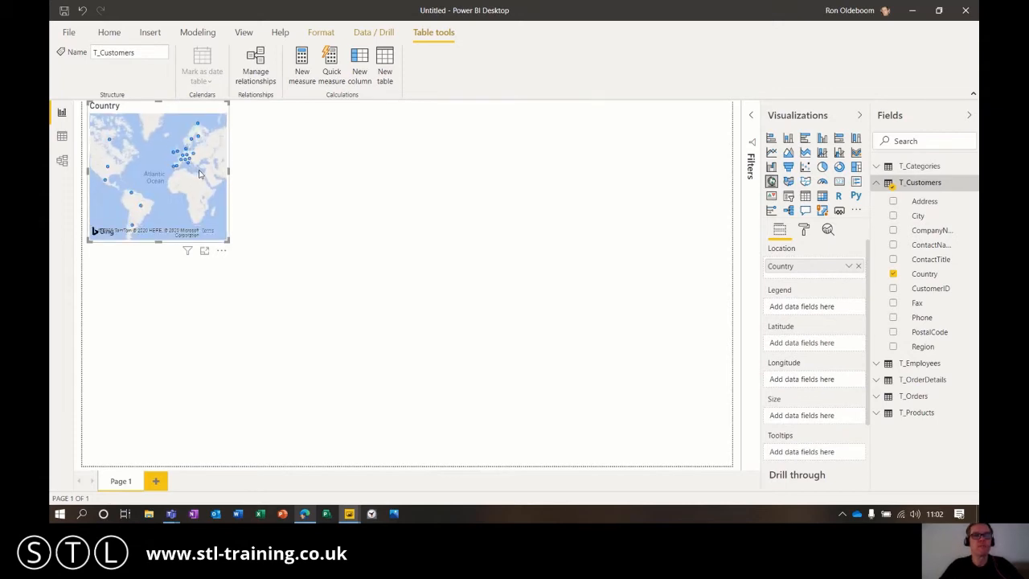
{"action": "left_click", "coordinate": [305, 204]}
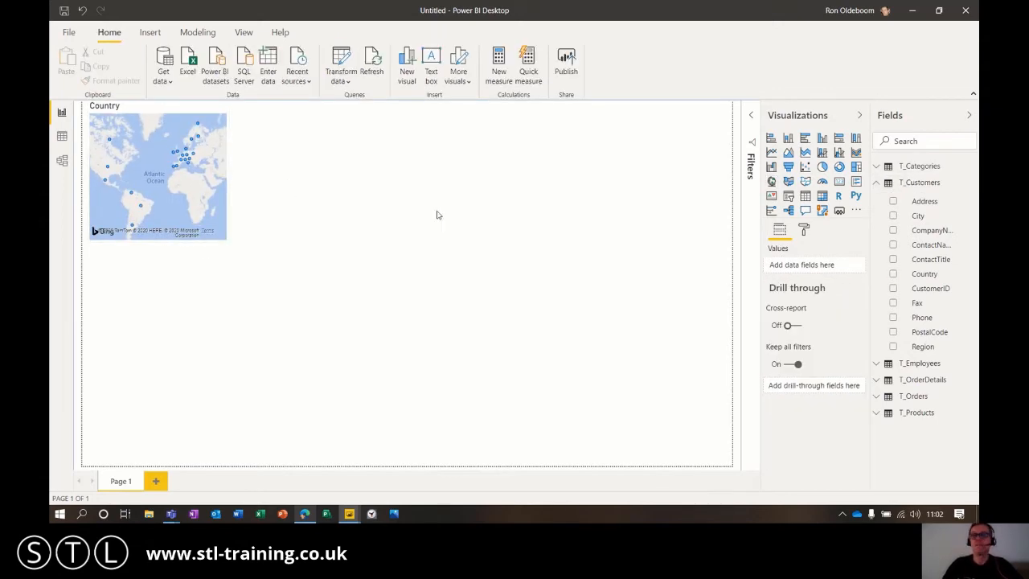
Step: Add a clustered column chart with LastName from T_Employees on the axis and Freight from T_Orders as the value
{"action": "left_click", "coordinate": [821, 138]}
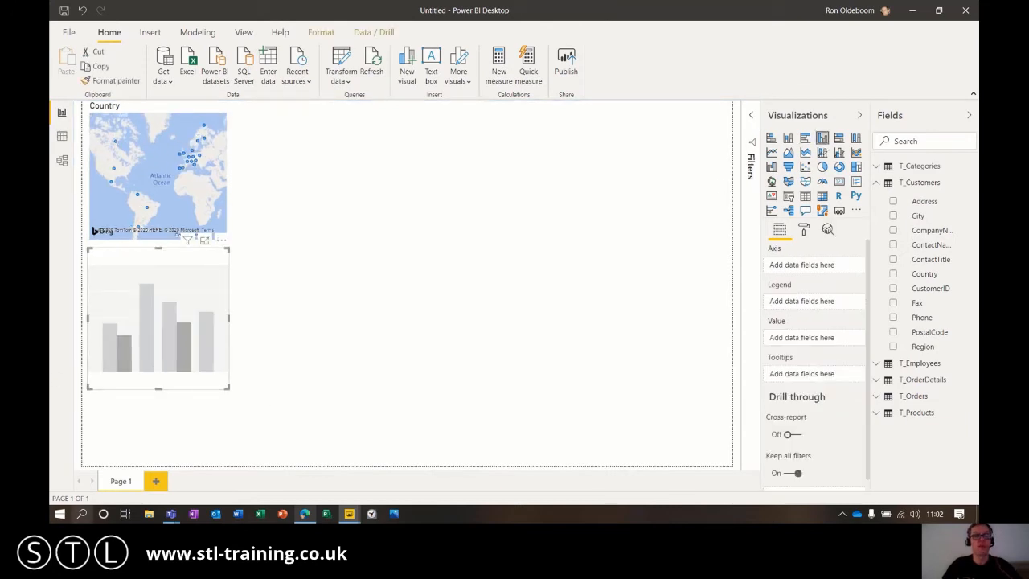
{"action": "left_click", "coordinate": [876, 182]}
{"action": "left_click", "coordinate": [877, 201]}
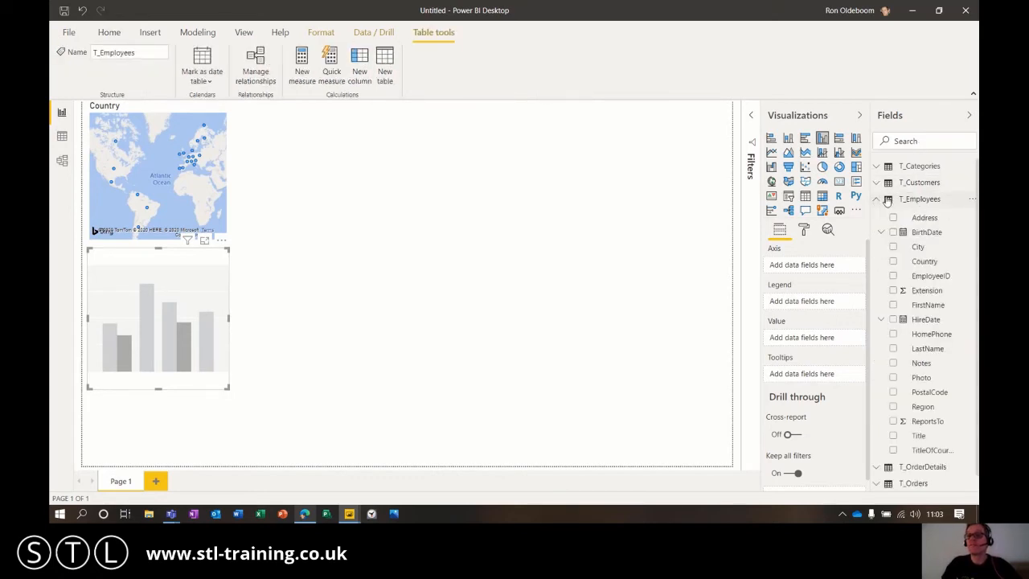
{"action": "left_click_drag", "start_coordinate": [925, 351], "coordinate": [828, 267]}
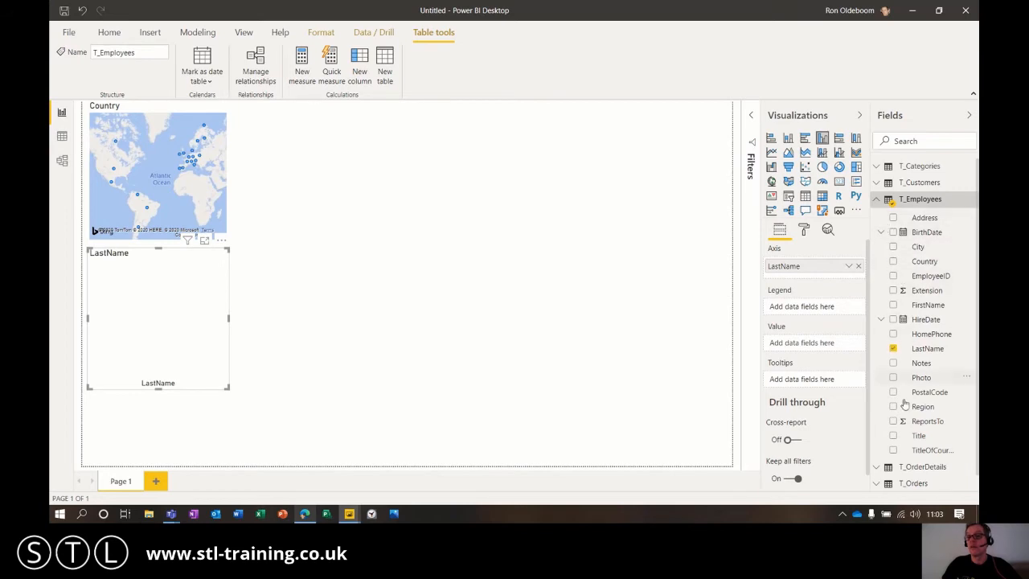
{"action": "left_click", "coordinate": [885, 483]}
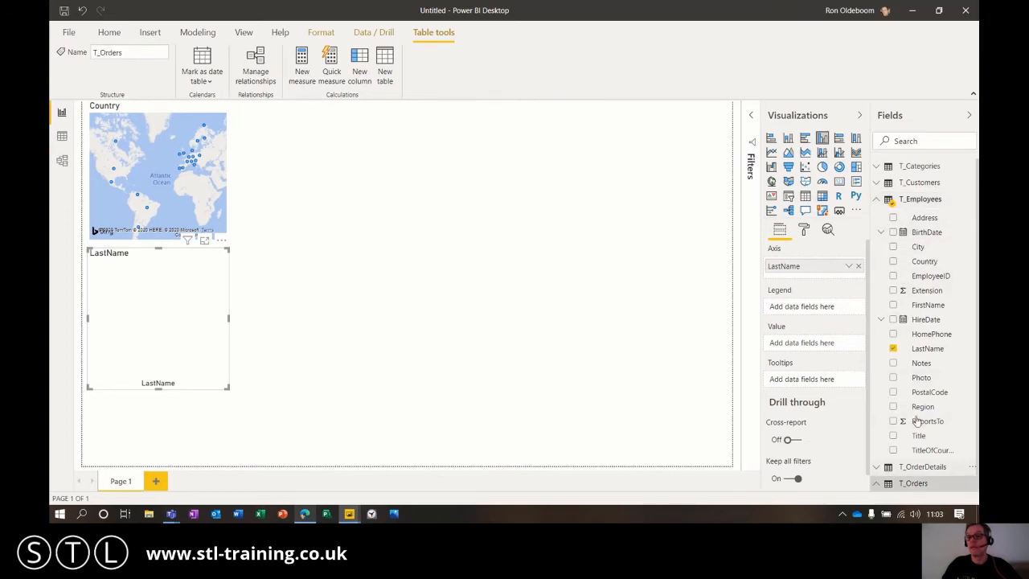
{"action": "scroll", "coordinate": [907, 333], "scroll_direction": "down", "scroll_amount": 3}
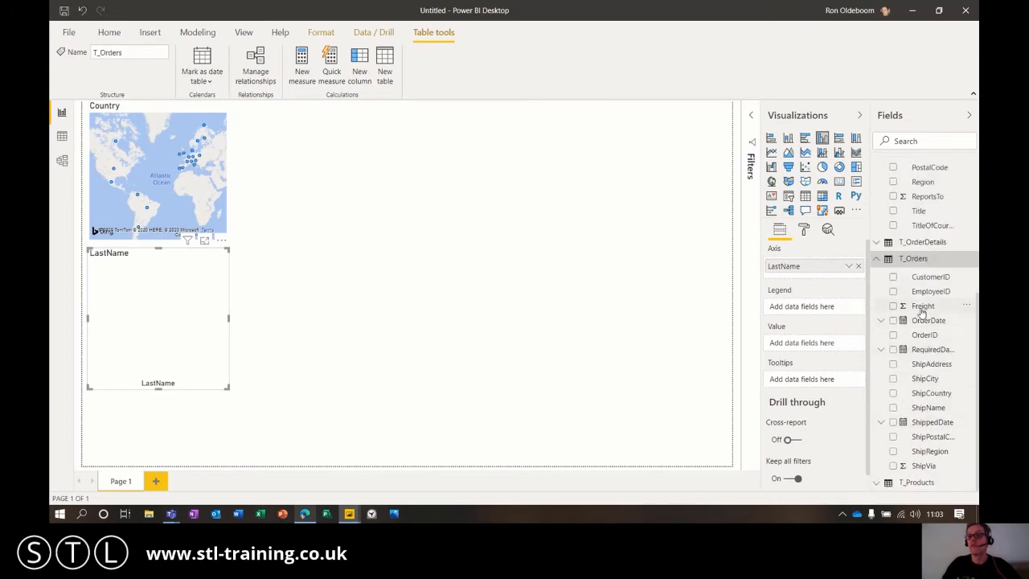
{"action": "left_click_drag", "start_coordinate": [922, 311], "coordinate": [815, 346]}
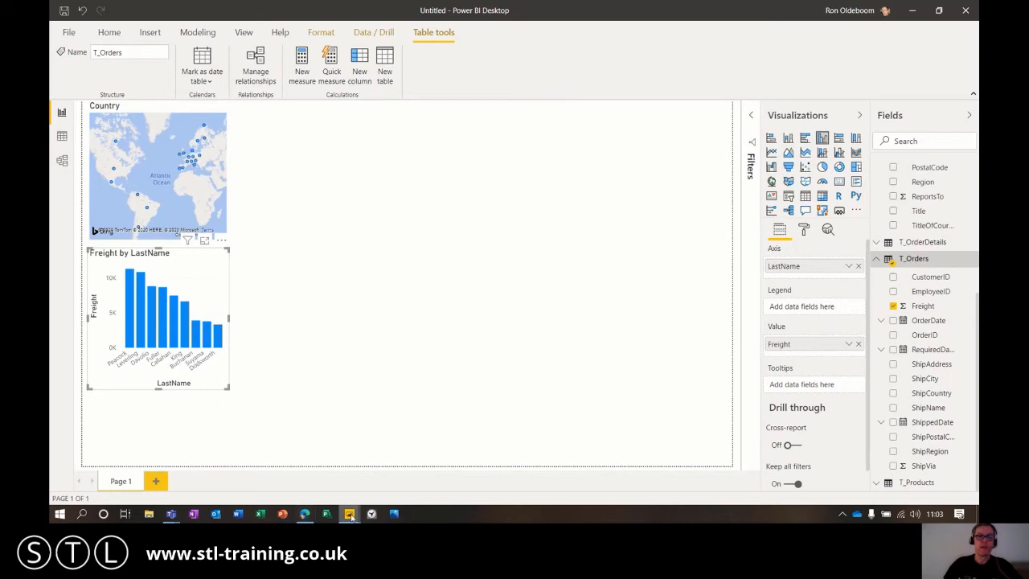
Step: Switch to the Employee Analysis report, publish it to My workspace and open it in the Power BI service
{"action": "mouse_move", "coordinate": [351, 517]}
{"action": "left_click", "coordinate": [293, 468]}
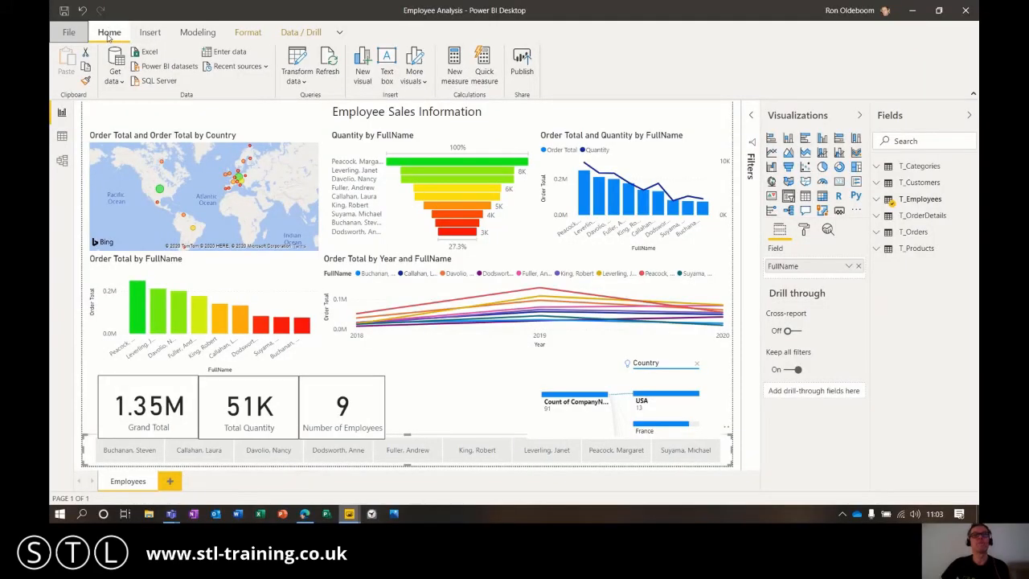
{"action": "left_click", "coordinate": [519, 62]}
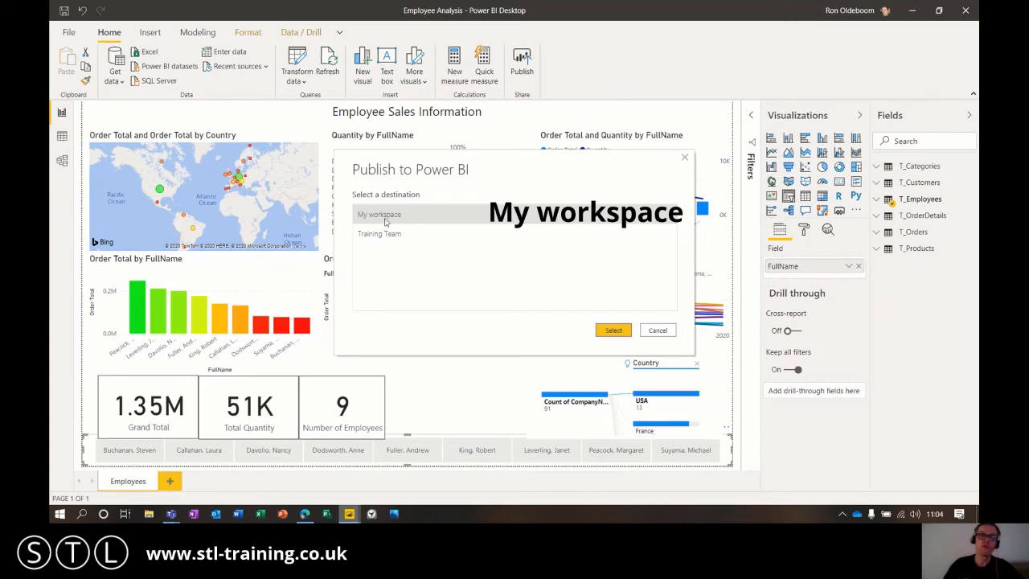
{"action": "left_click", "coordinate": [614, 331]}
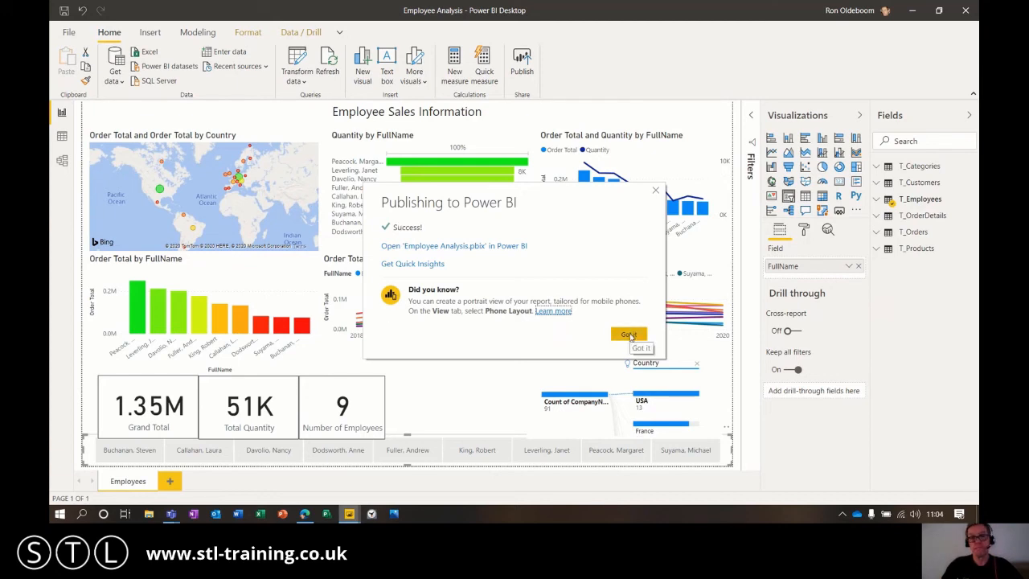
{"action": "left_click", "coordinate": [630, 336]}
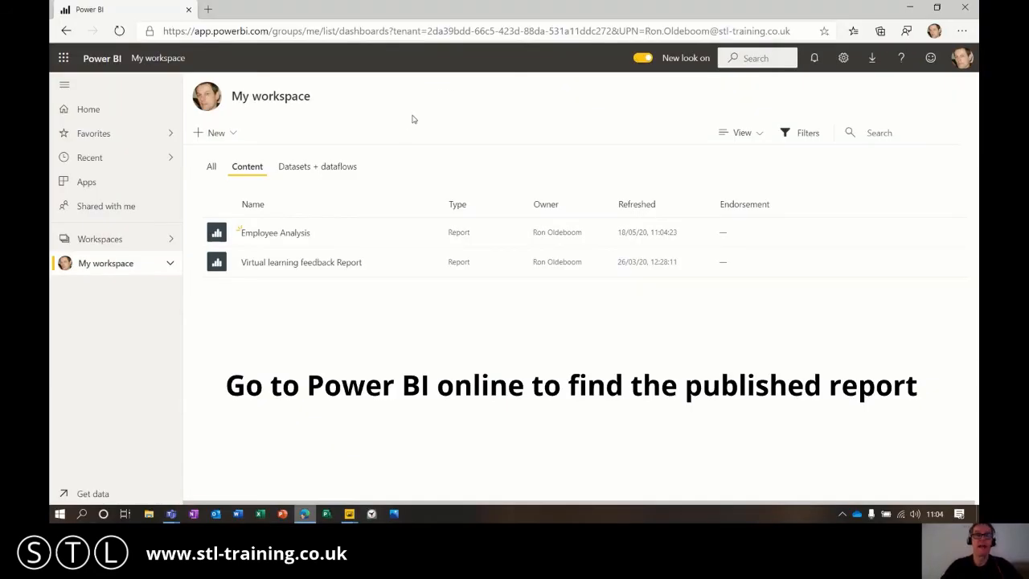
{"action": "left_click", "coordinate": [275, 233]}
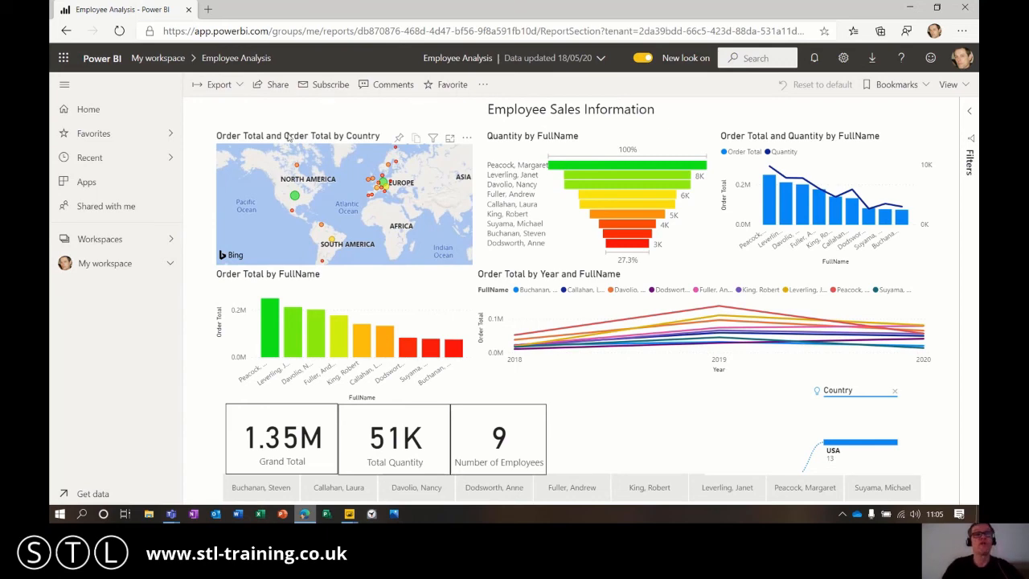
Step: Enter a colleague as recipient for sharing the Employee Analysis report, and cancel without sharing it
{"action": "left_click", "coordinate": [278, 84]}
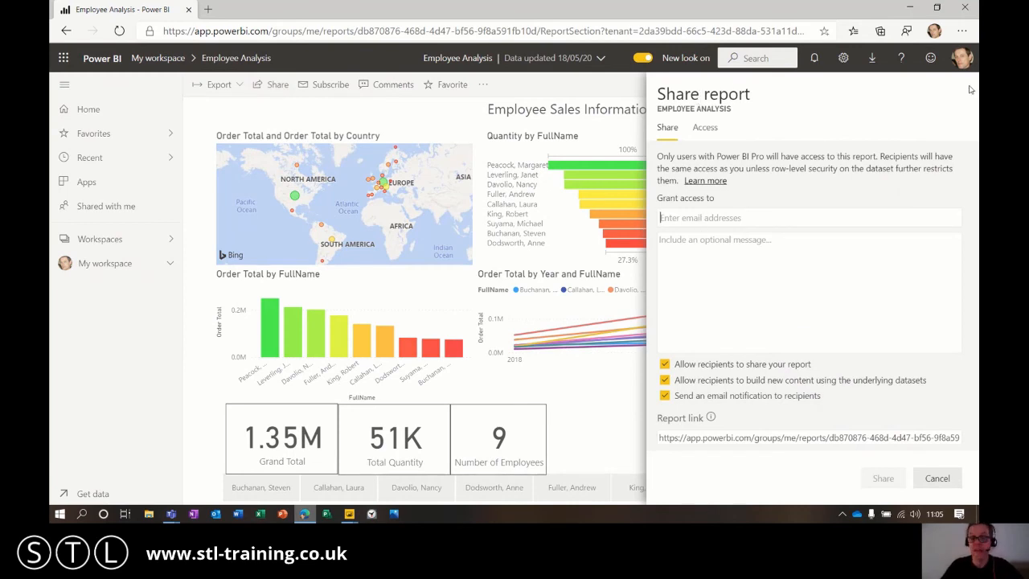
{"action": "type", "text": "sarah"}
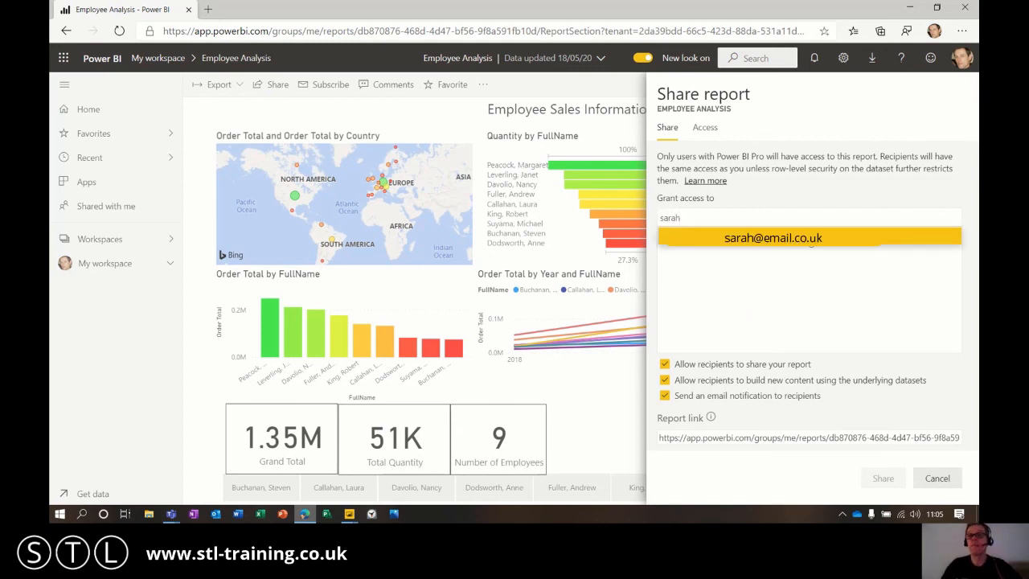
{"action": "key", "text": "Return"}
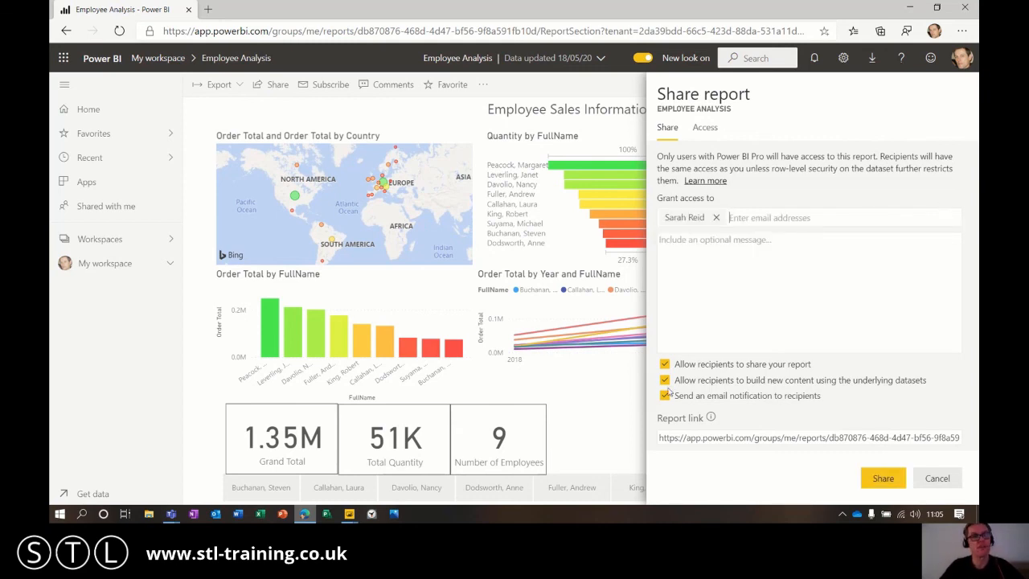
{"action": "left_click", "coordinate": [937, 478]}
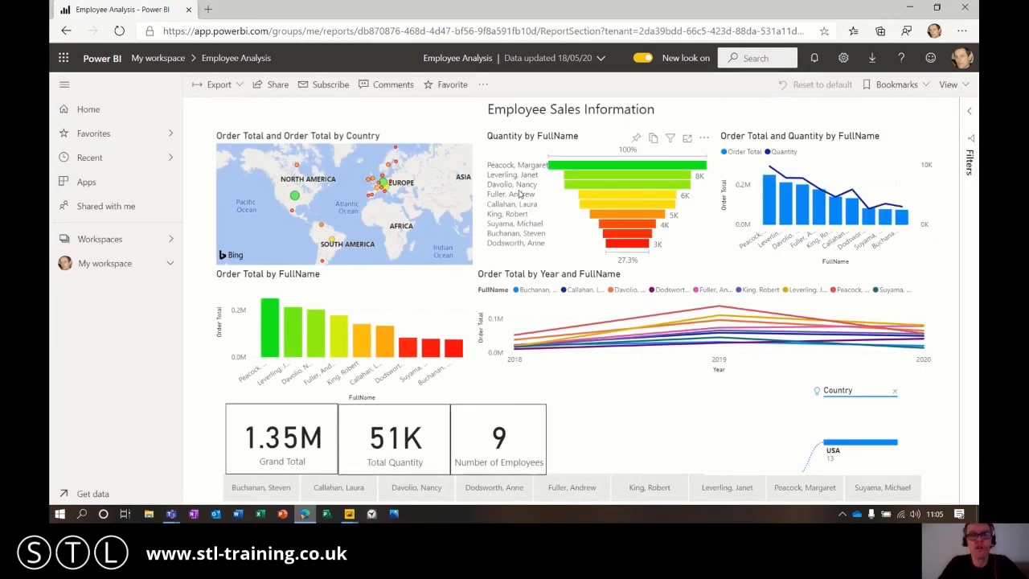